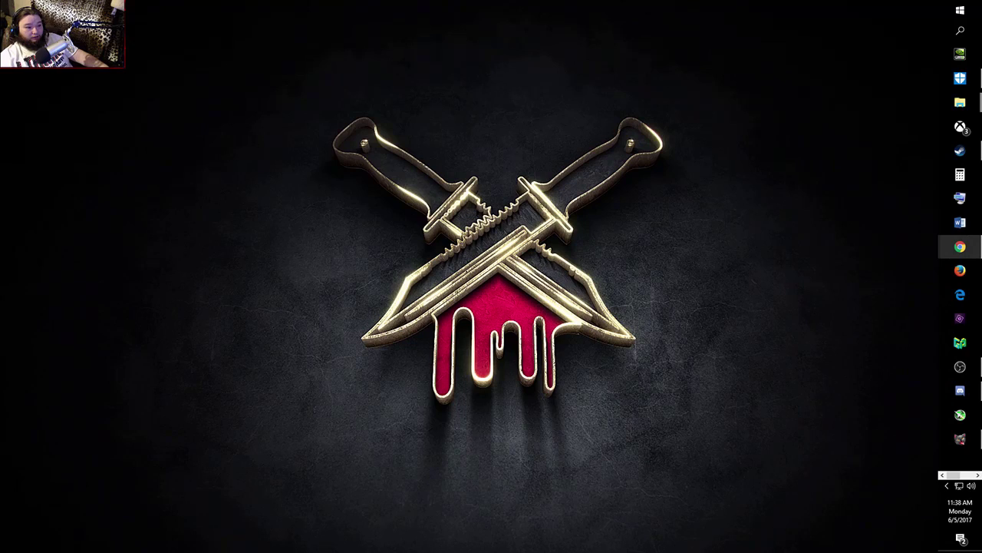
# - In a maximized Chrome window, Google 'reaper' and open the REAPER site in a new tab
pyautogui.click(959, 246)
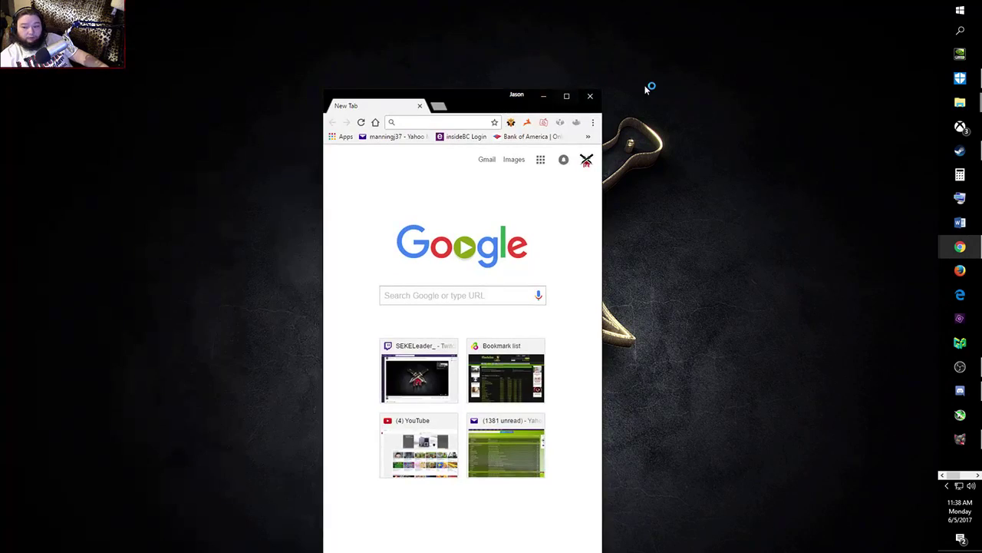
pyautogui.click(564, 105)
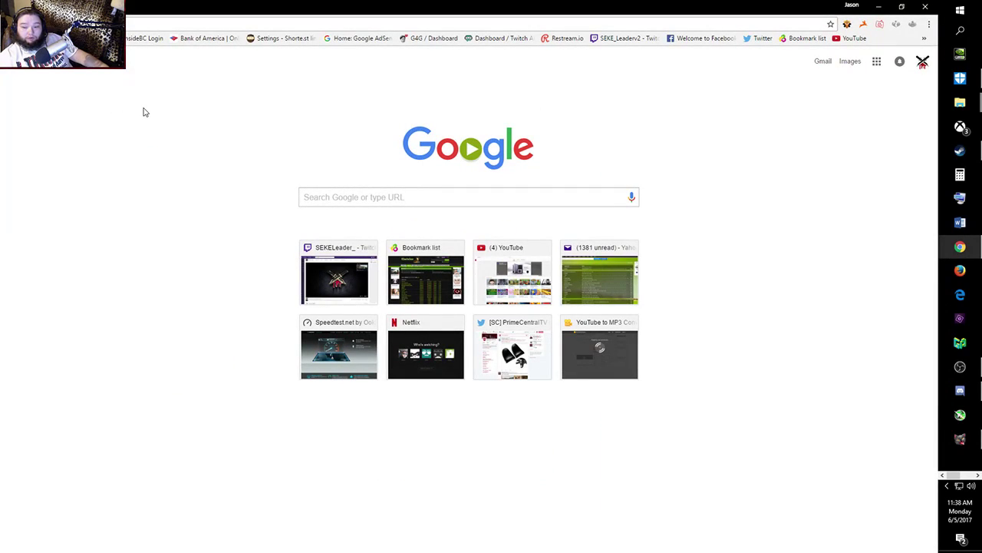
pyautogui.write('google')
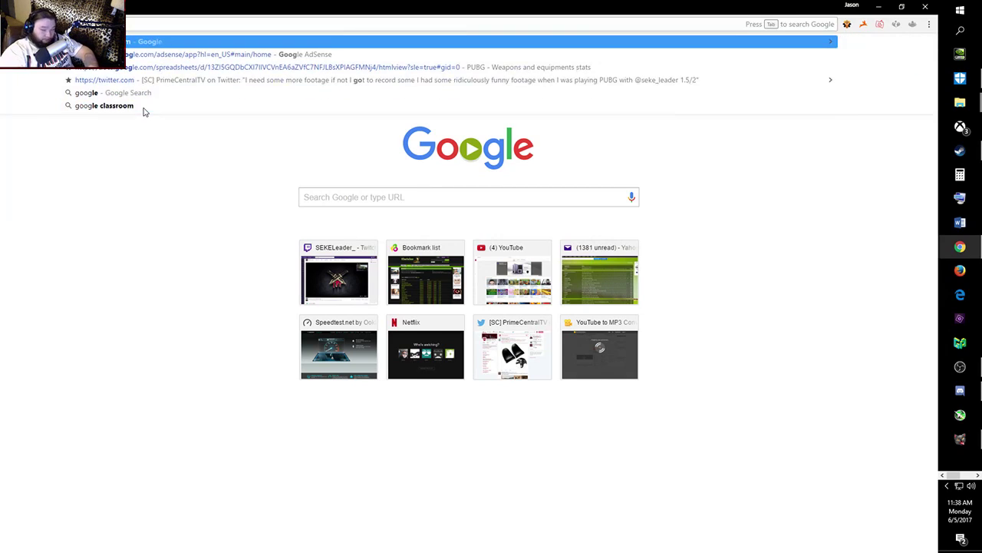
pyautogui.press('Return')
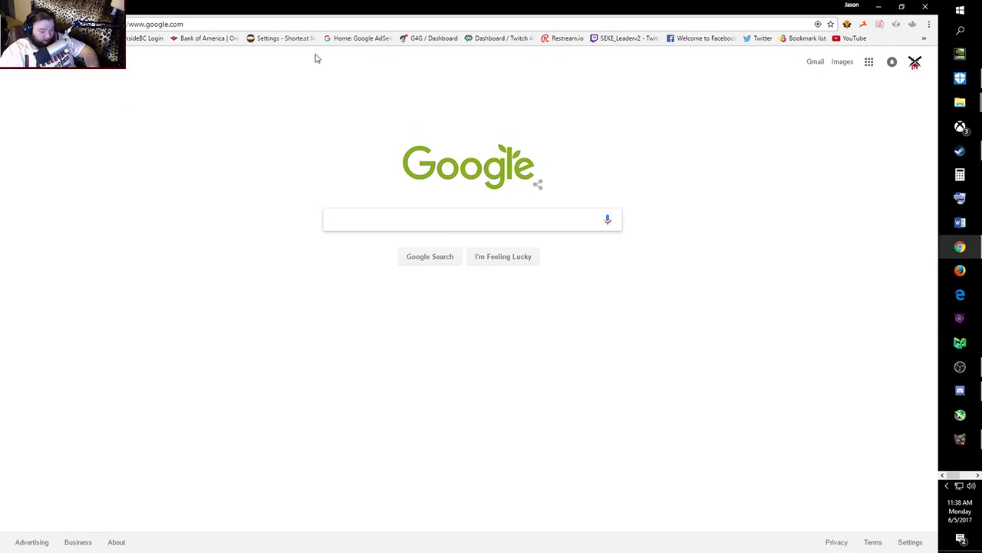
pyautogui.write('reaper')
pyautogui.press('Return')
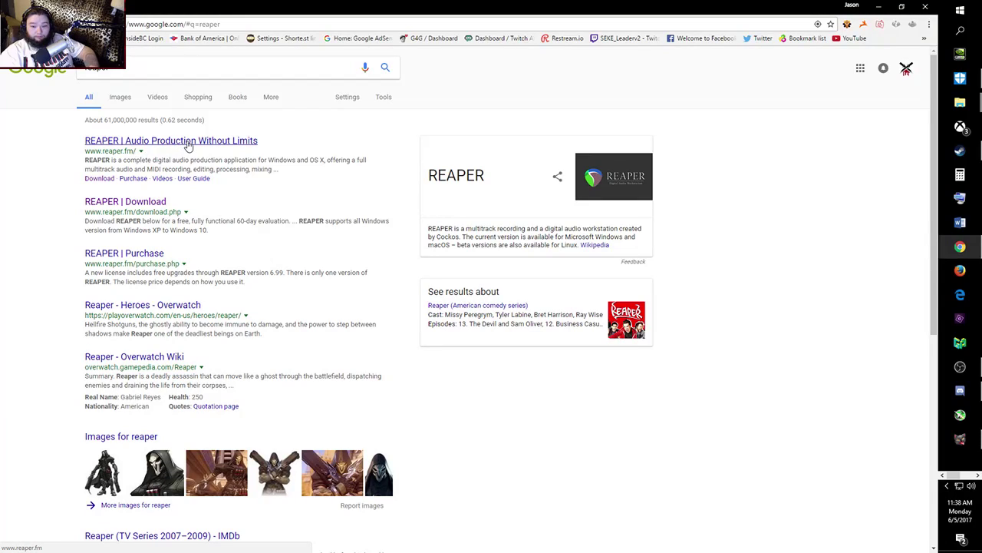
pyautogui.rightClick(188, 146)
pyautogui.click(223, 150)
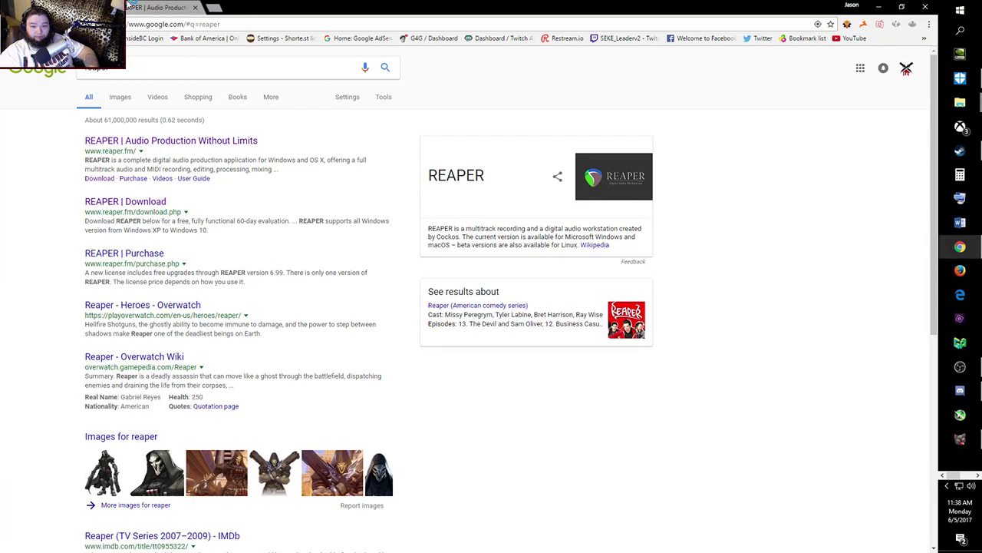
# - Search for virtual audio cable and go to the VB-Audio page's VB-CABLE download section
pyautogui.click(129, 72)
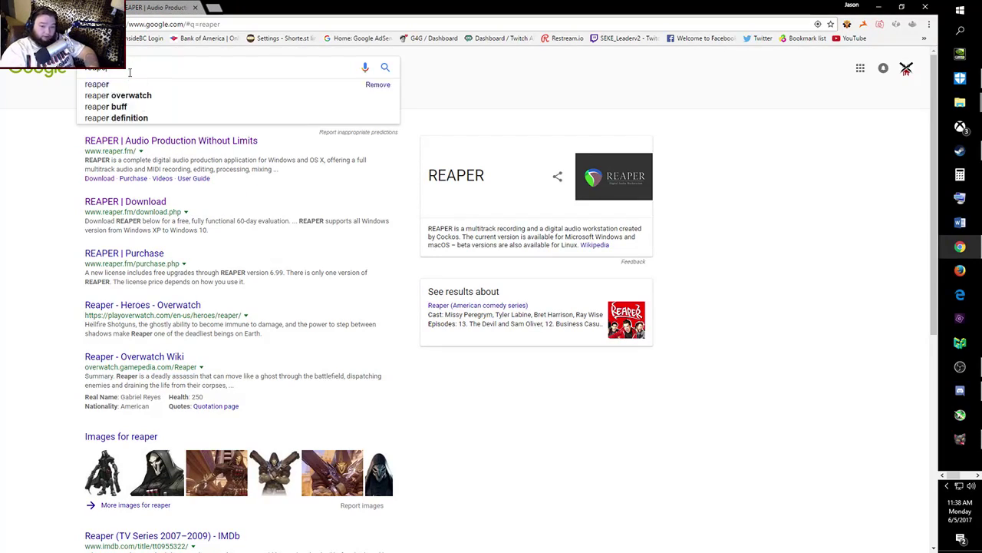
pyautogui.press('BackSpace')
pyautogui.press('BackSpace')
pyautogui.press('BackSpace')
pyautogui.press('BackSpace')
pyautogui.press('BackSpace')
pyautogui.press('BackSpace')
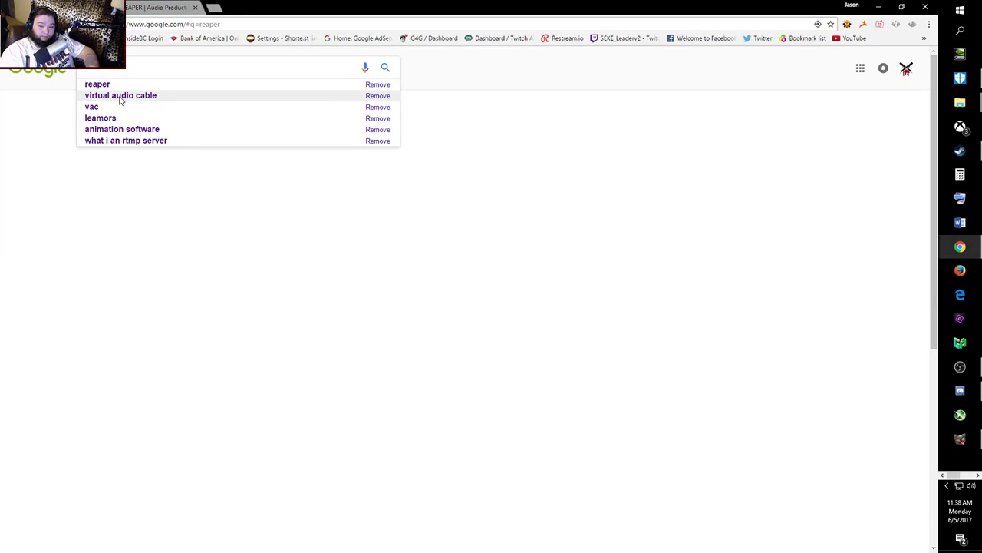
pyautogui.click(120, 96)
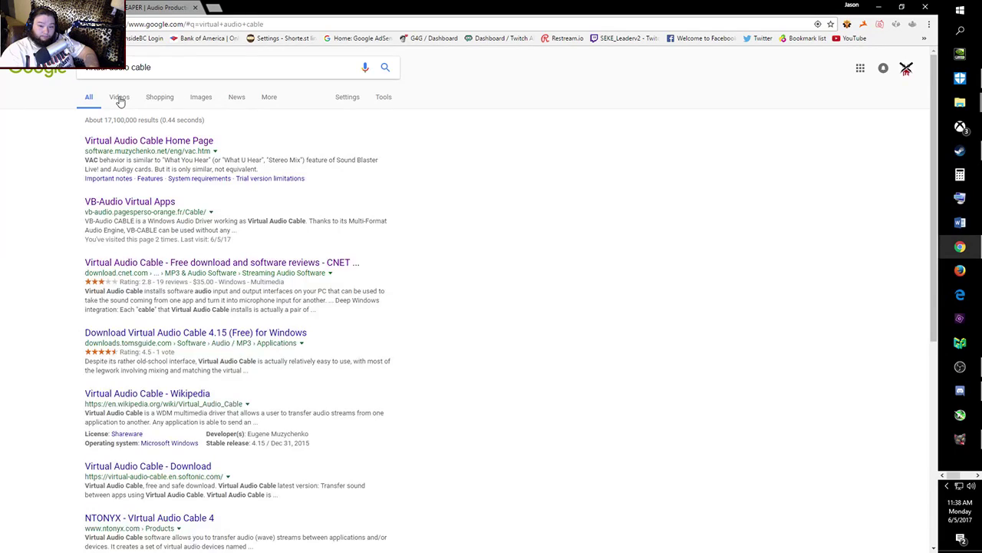
pyautogui.click(103, 203)
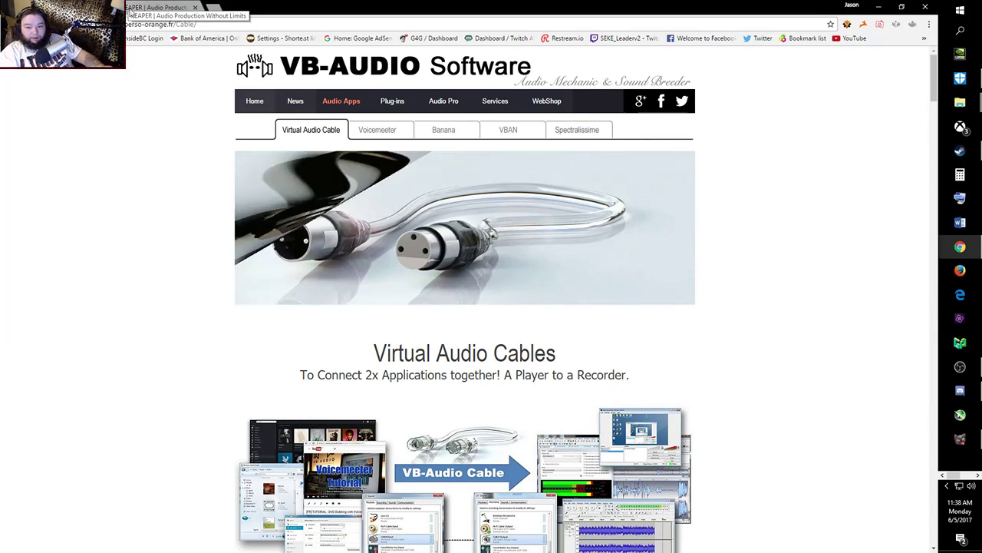
pyautogui.scroll(-5, 340, 280)
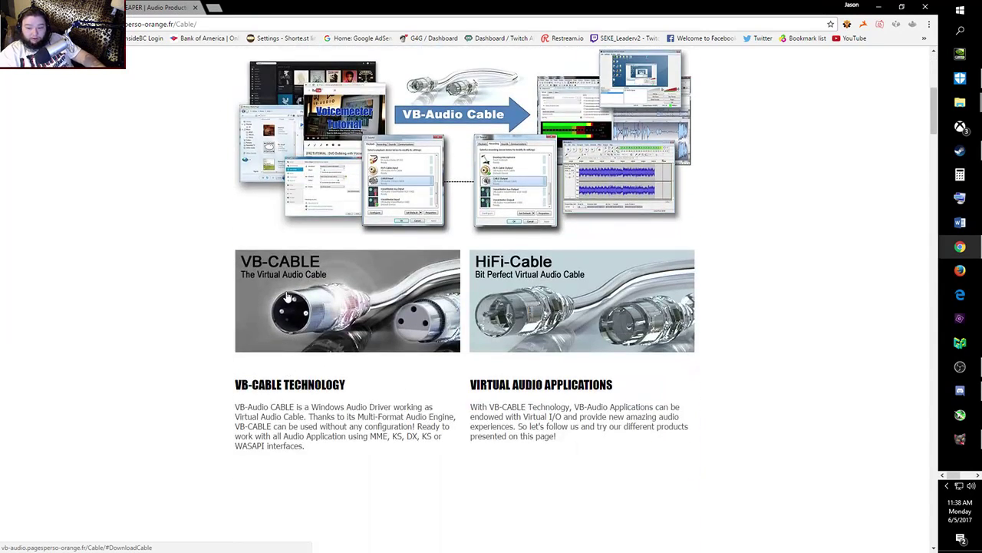
pyautogui.click(286, 293)
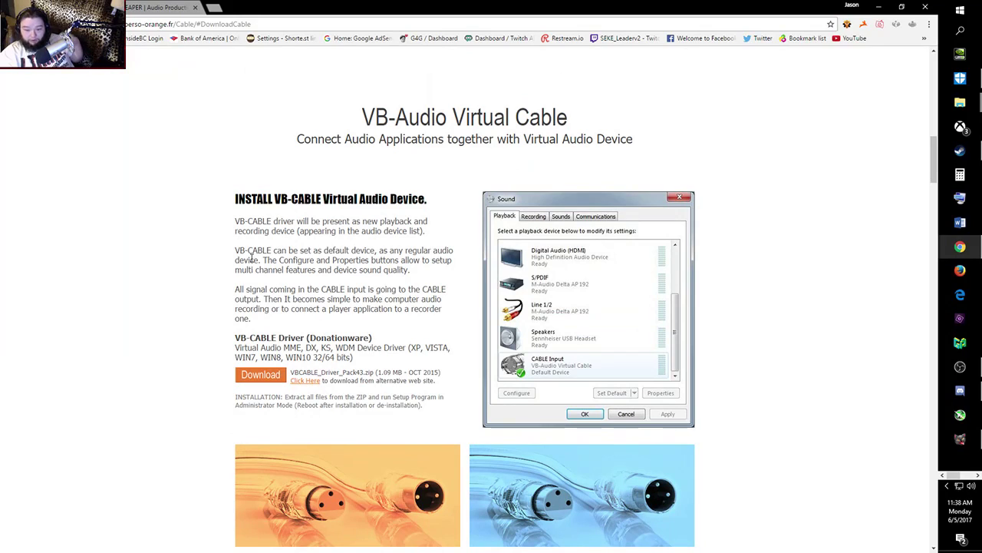
# - Download the Windows 64-bit REAPER installer from the REAPER download page
pyautogui.click(138, 7)
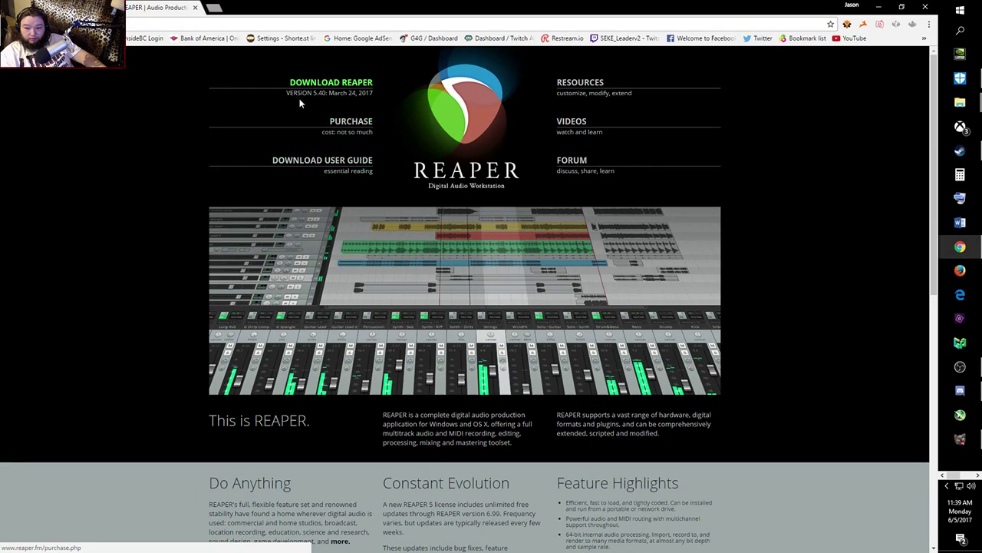
pyautogui.scroll(-5, 349, 221)
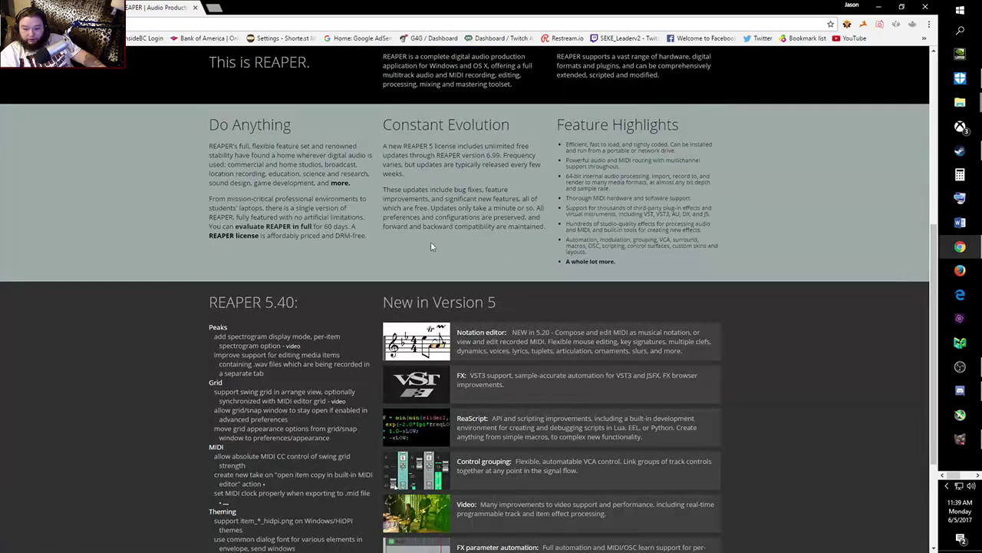
pyautogui.scroll(-1, 408, 234)
pyautogui.scroll(6, 306, 184)
pyautogui.click(321, 87)
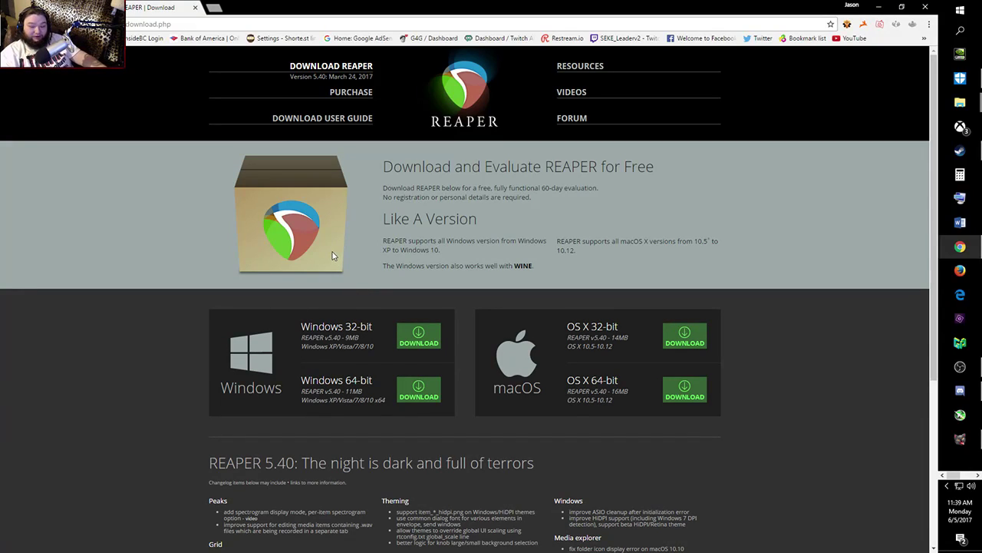
pyautogui.click(419, 396)
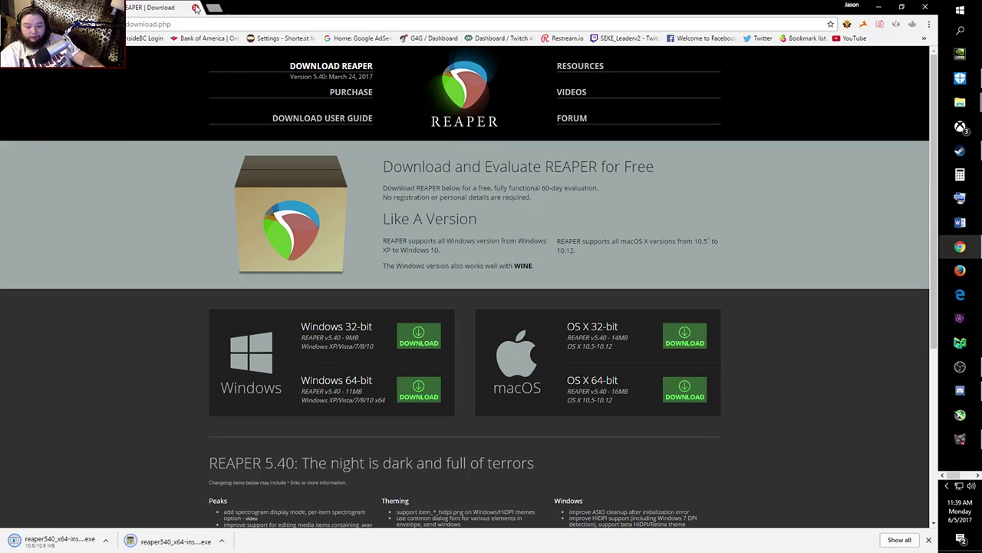
# - Download the VB-CABLE driver zip, then show the Windows desktop
pyautogui.click(195, 8)
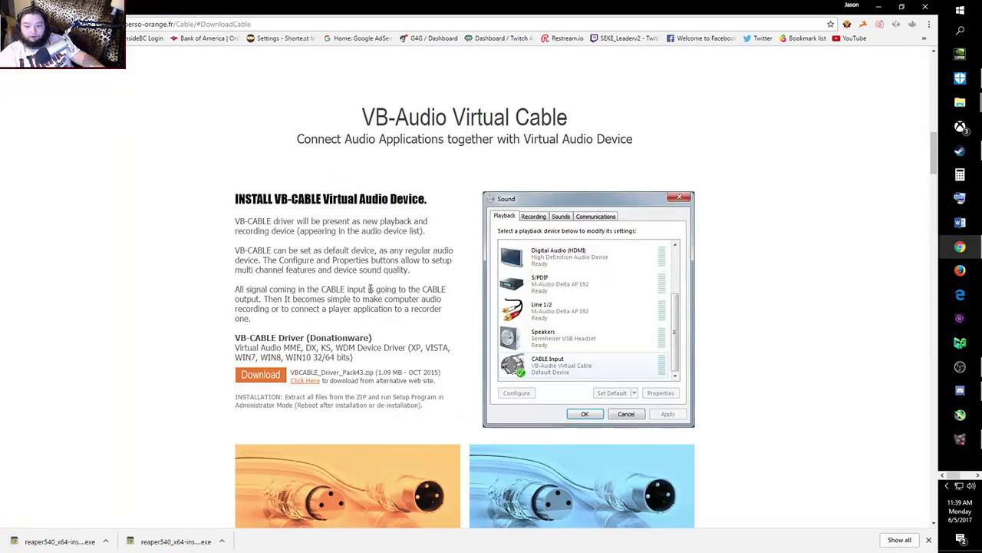
pyautogui.click(266, 377)
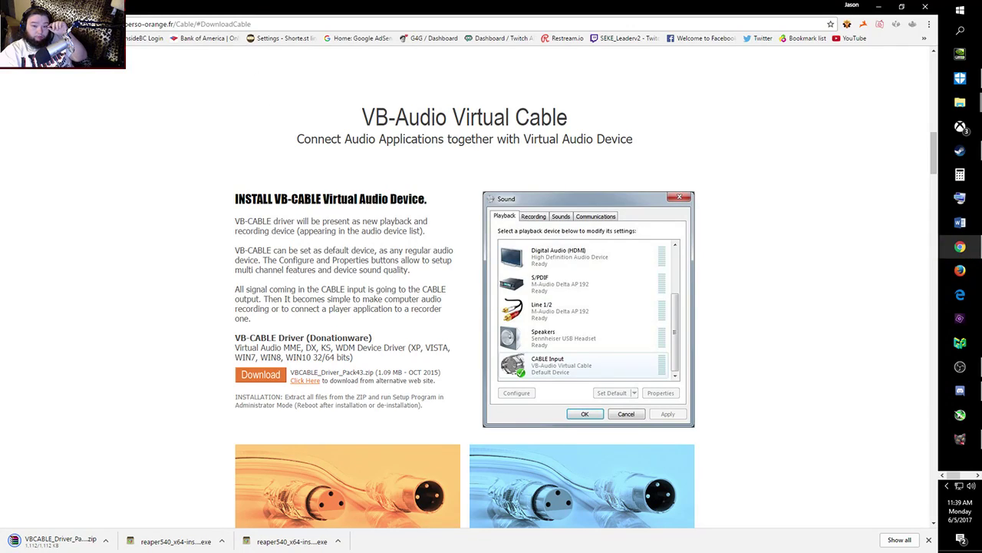
pyautogui.press('super+d')
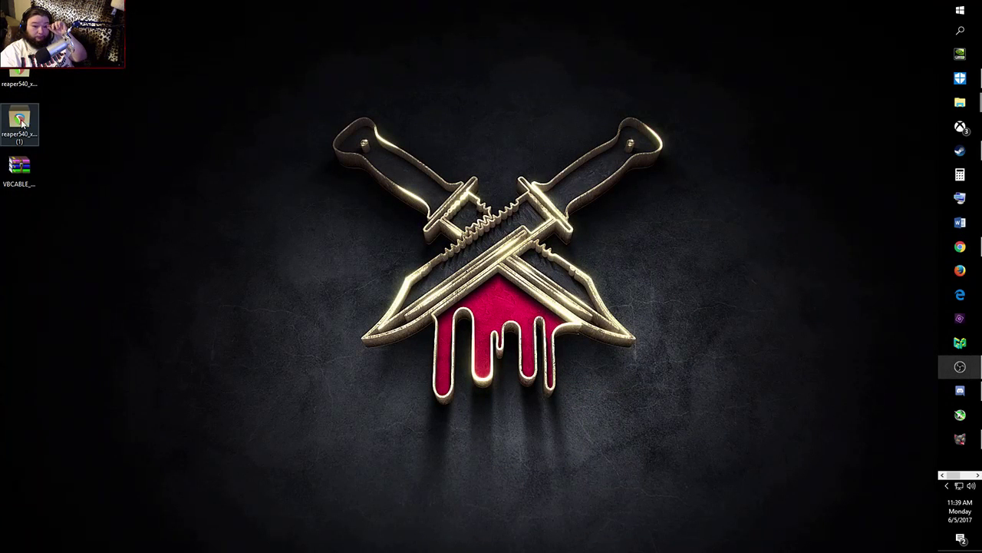
pyautogui.doubleClick(20, 171)
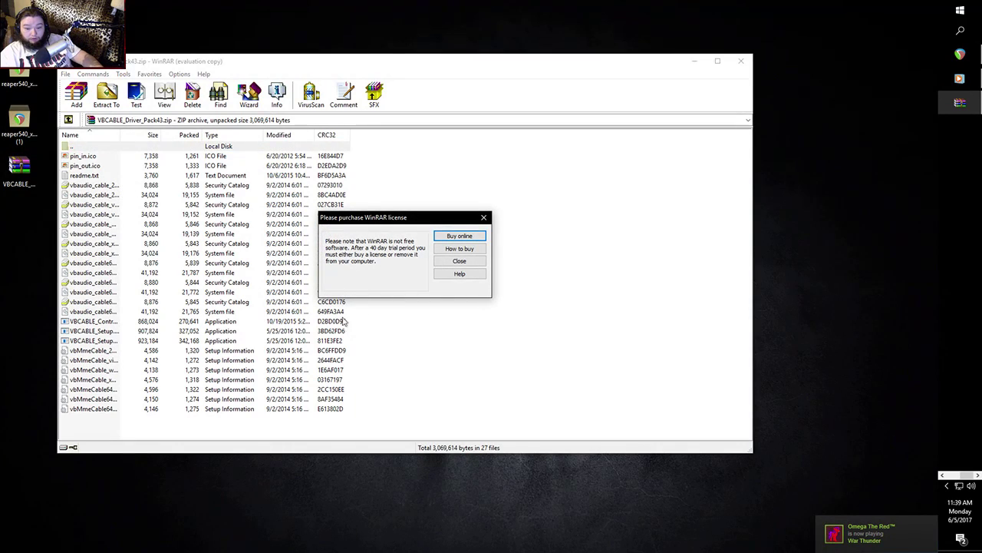
pyautogui.click(459, 261)
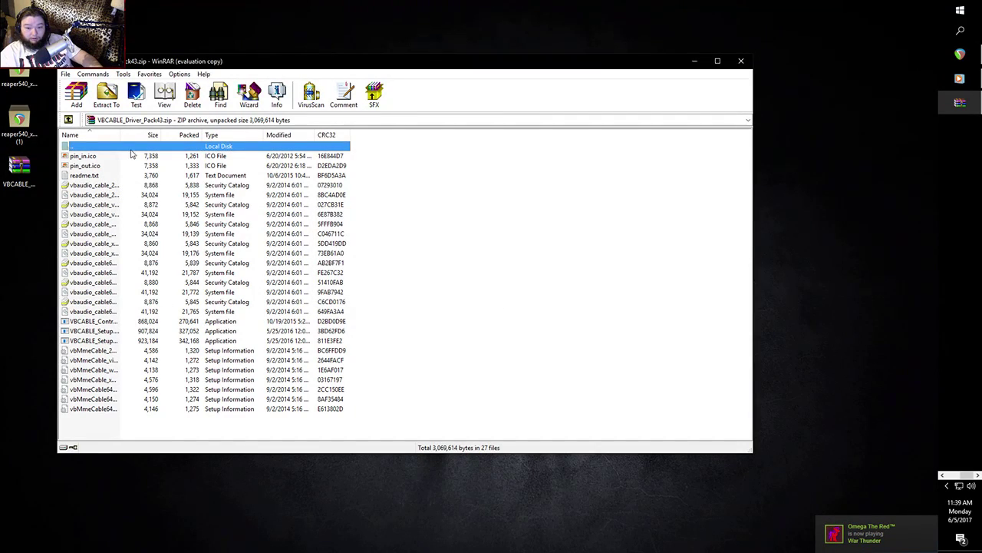
pyautogui.moveTo(117, 135); pyautogui.dragTo(270, 136)
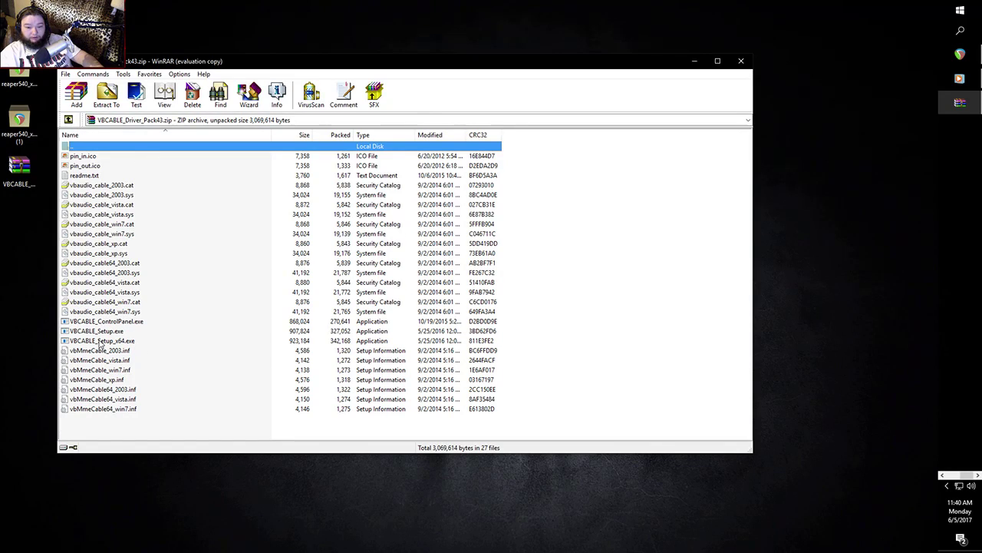
pyautogui.click(742, 60)
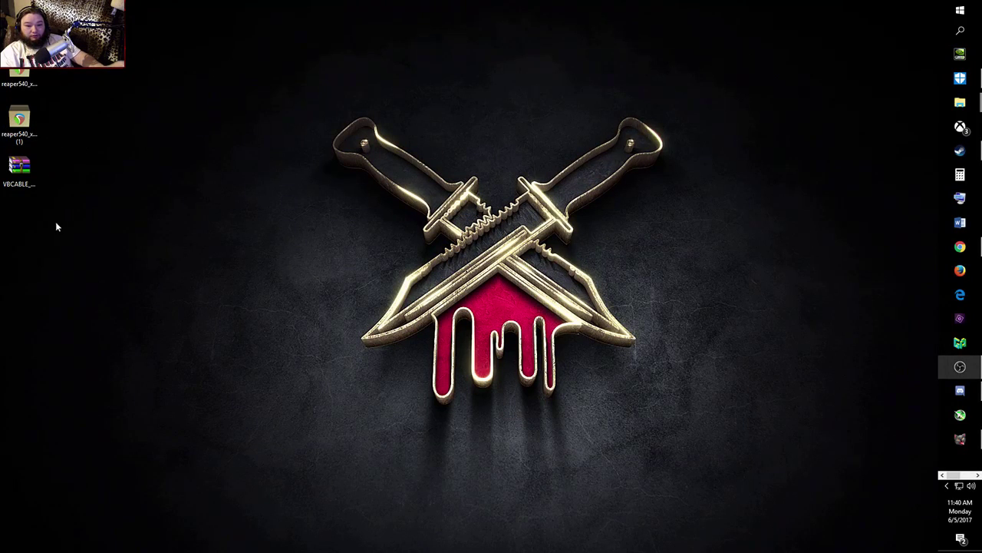
pyautogui.click(17, 127)
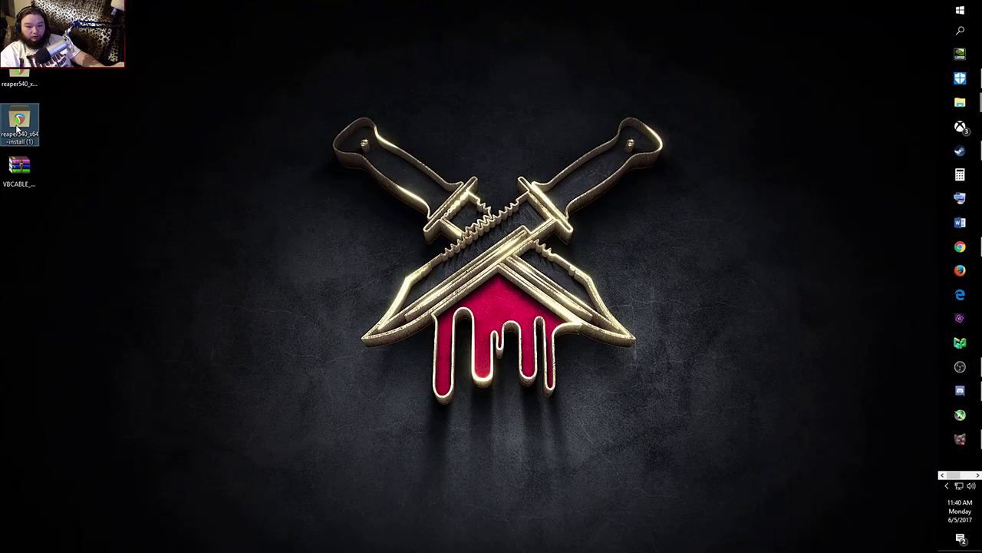
pyautogui.doubleClick(17, 127)
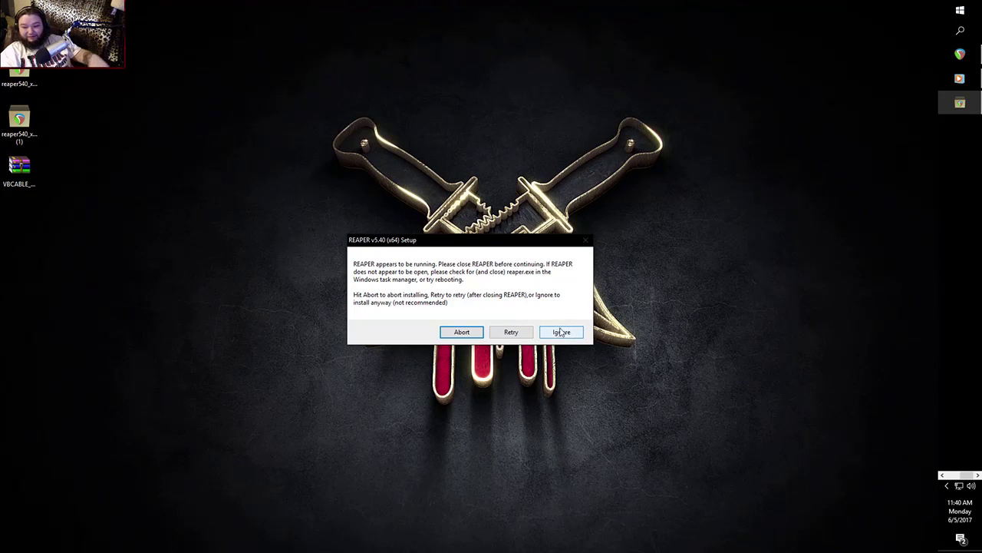
pyautogui.click(461, 331)
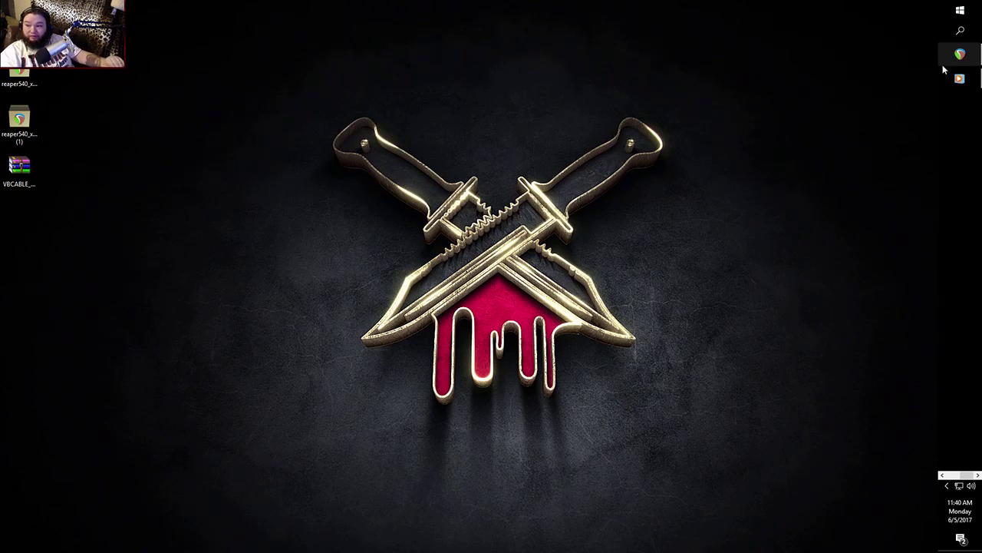
pyautogui.moveTo(953, 64)
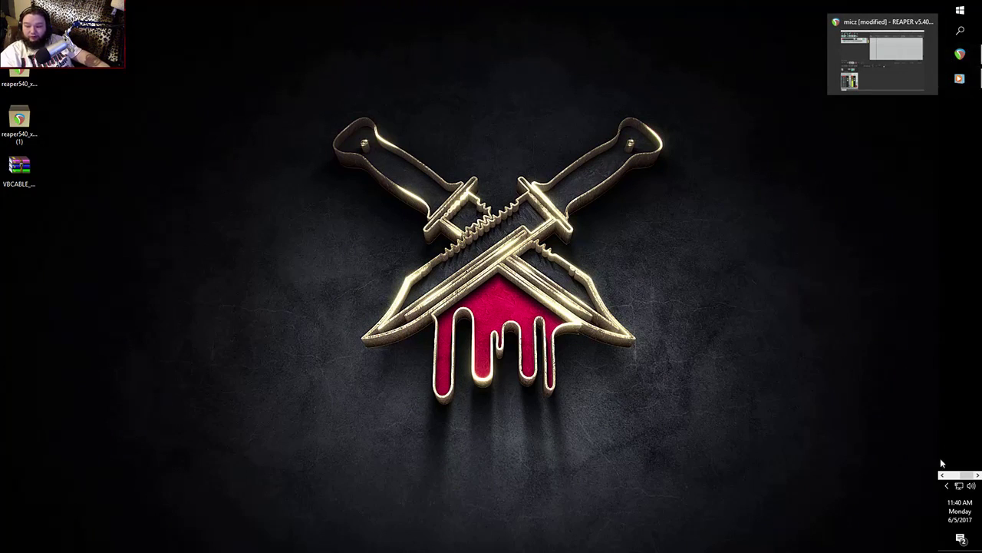
# - Check that CABLE Input appears under Playback and CABLE Output under Recording, then close Sound settings
pyautogui.rightClick(971, 486)
pyautogui.click(892, 504)
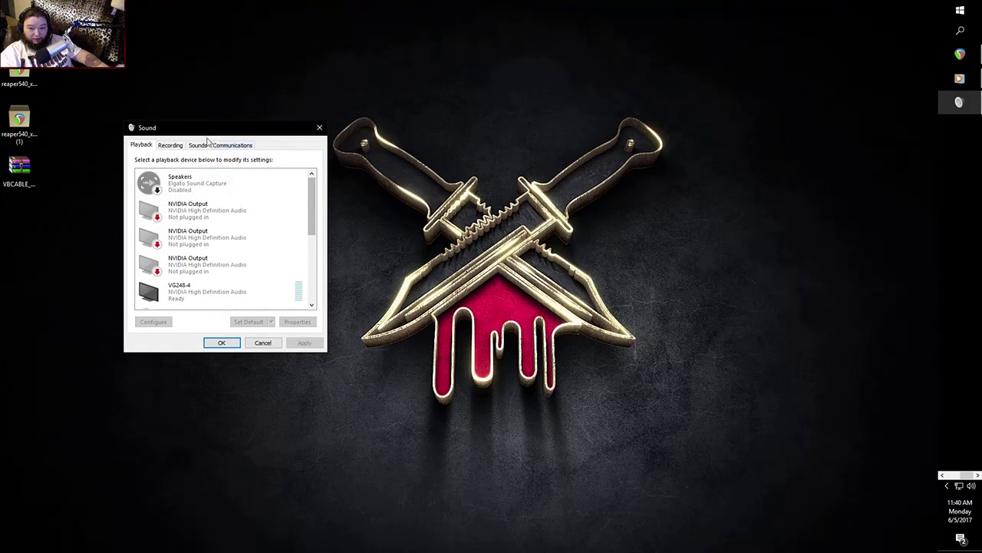
pyautogui.moveTo(314, 211); pyautogui.dragTo(314, 282)
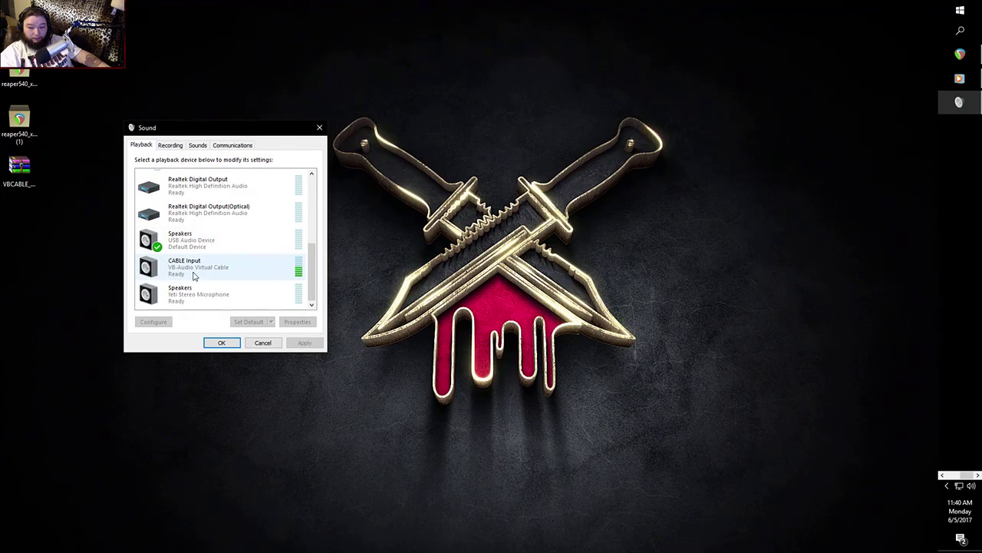
pyautogui.click(166, 147)
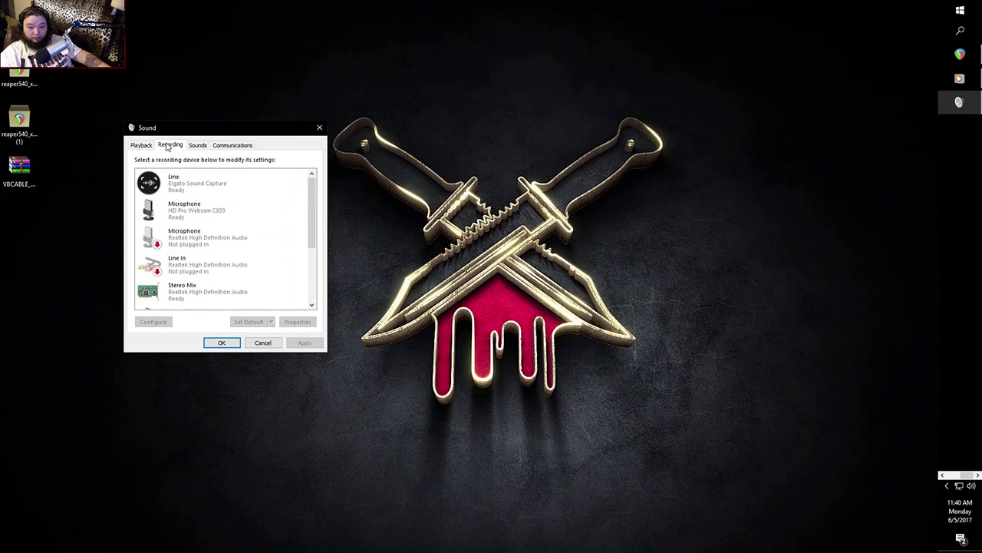
pyautogui.moveTo(313, 193); pyautogui.dragTo(318, 250)
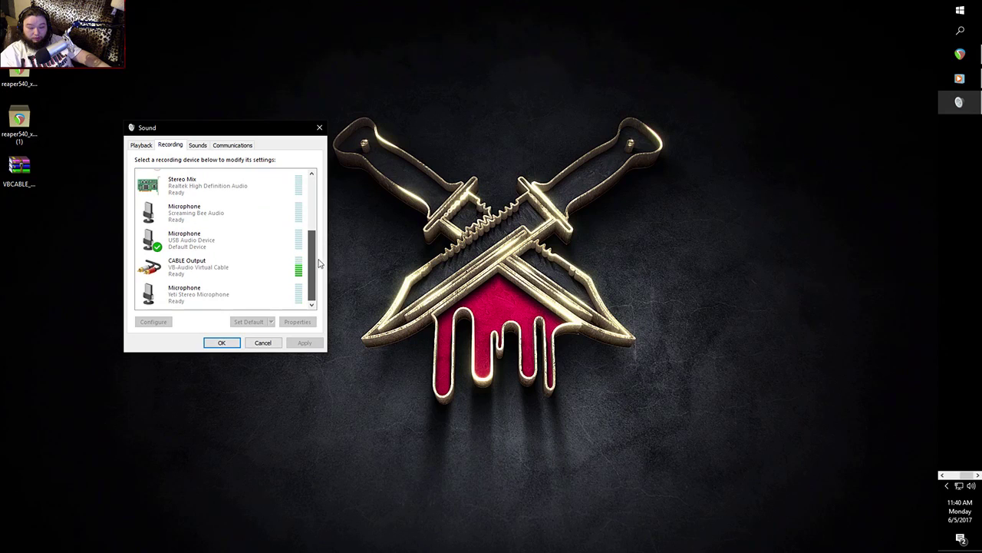
pyautogui.click(142, 146)
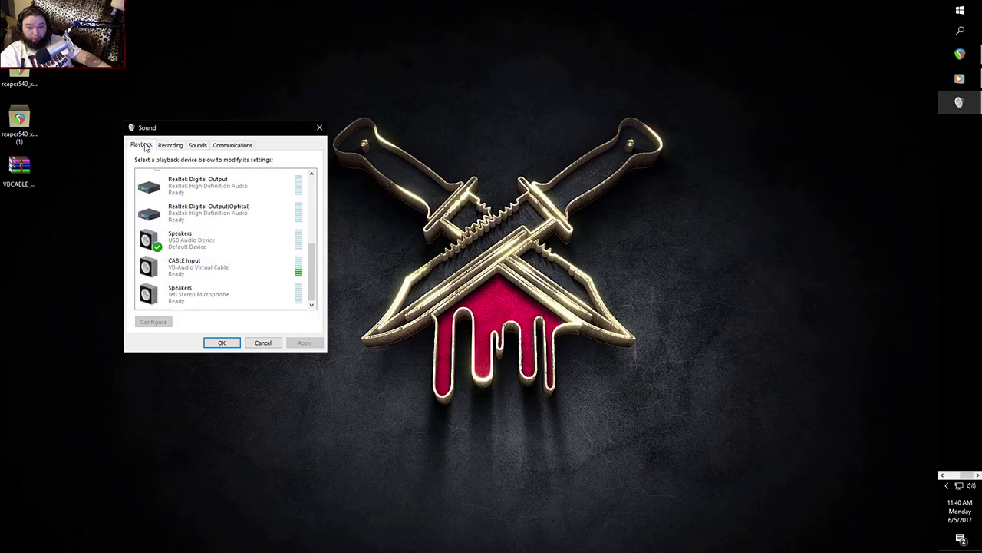
pyautogui.click(221, 342)
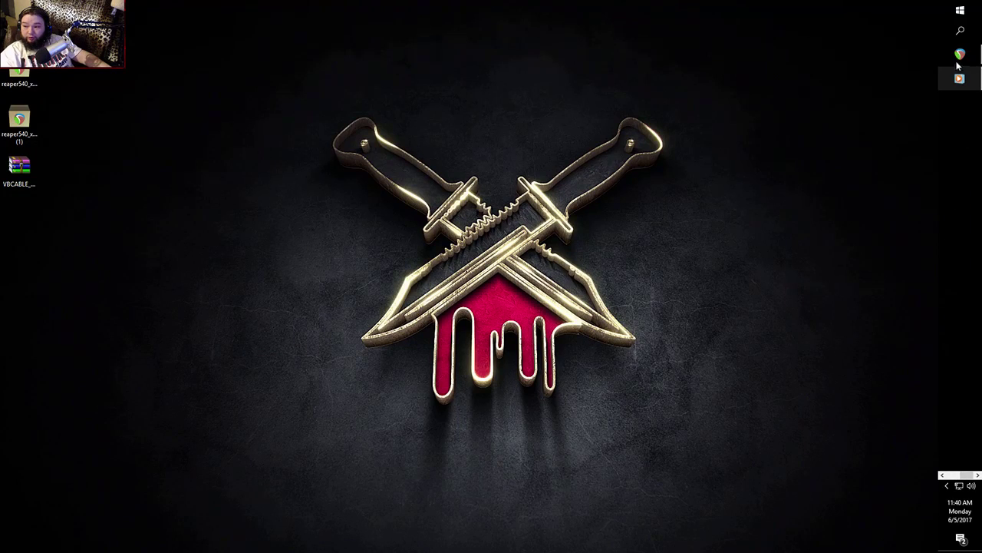
# - Bring the REAPER window with the micz project to the front
pyautogui.click(958, 60)
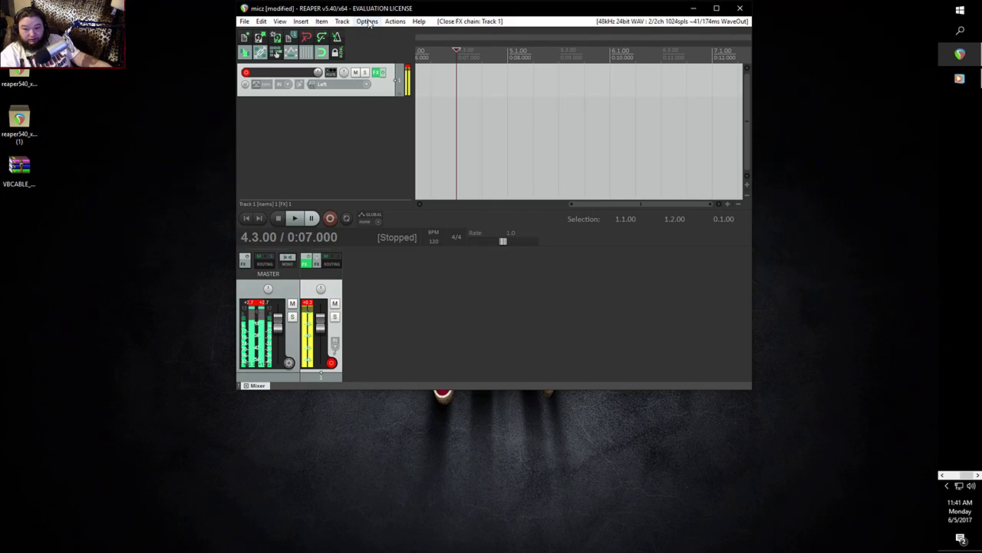
# - Set REAPER's audio device to WaveOut, Yeti microphone input, CABLE Input output, and apply
pyautogui.click(369, 23)
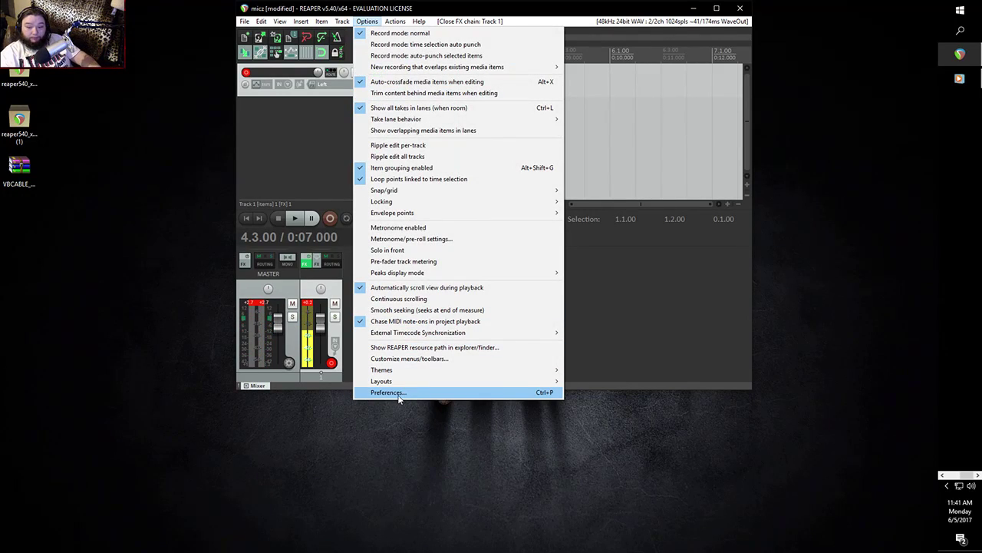
pyautogui.click(398, 393)
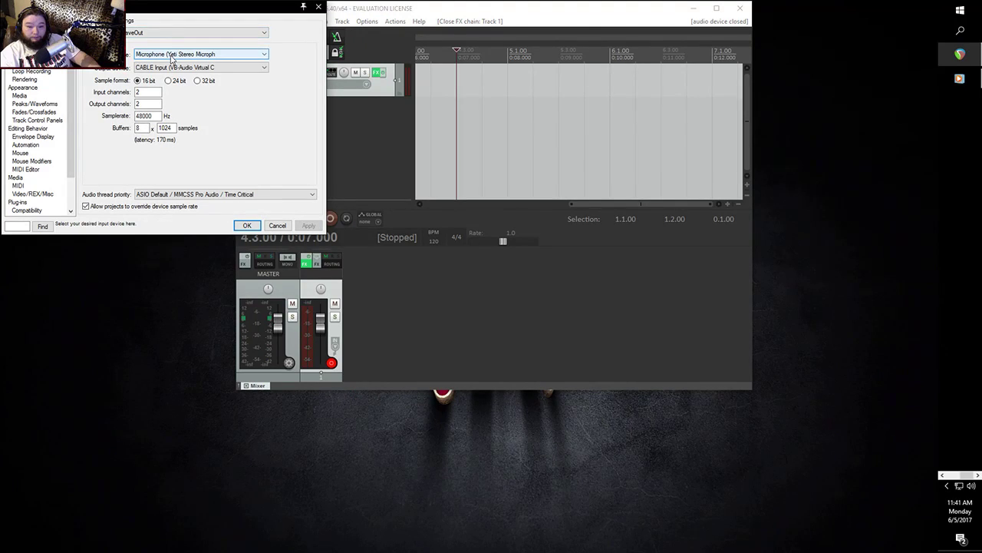
pyautogui.click(172, 59)
pyautogui.click(173, 108)
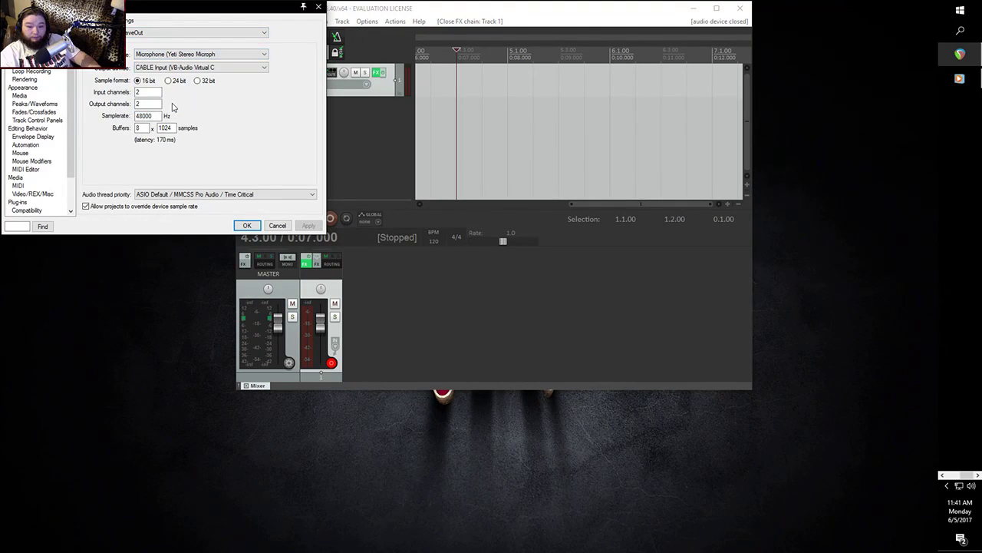
pyautogui.click(165, 74)
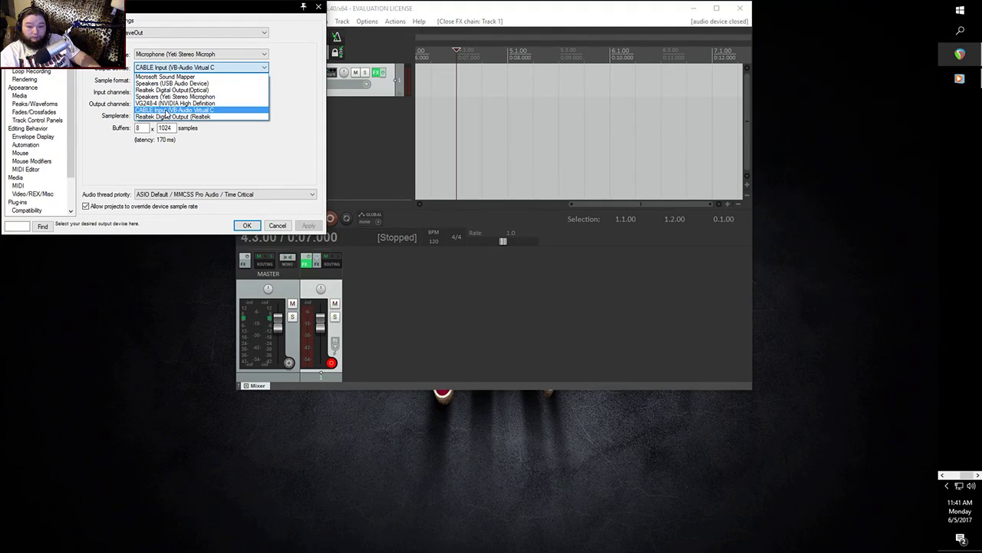
pyautogui.click(165, 110)
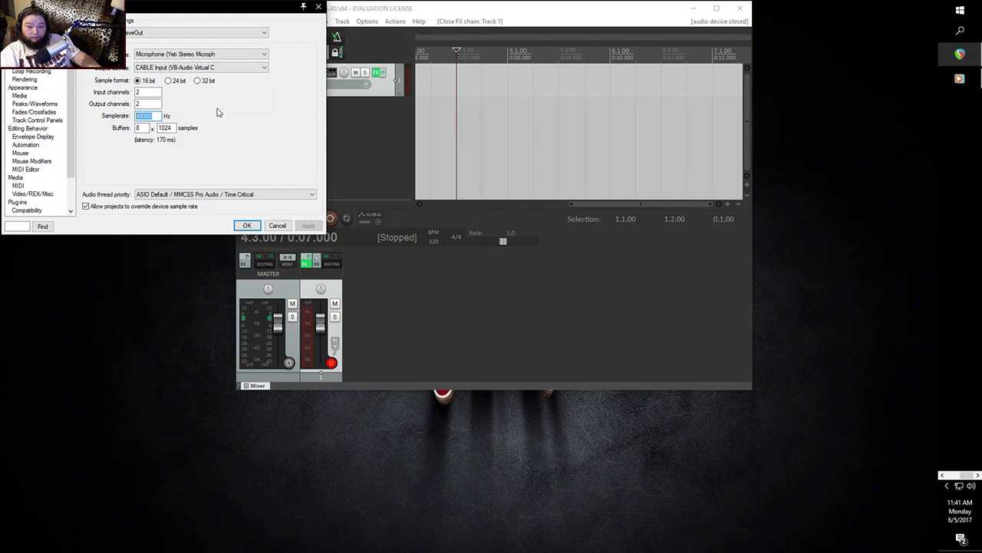
pyautogui.doubleClick(148, 103)
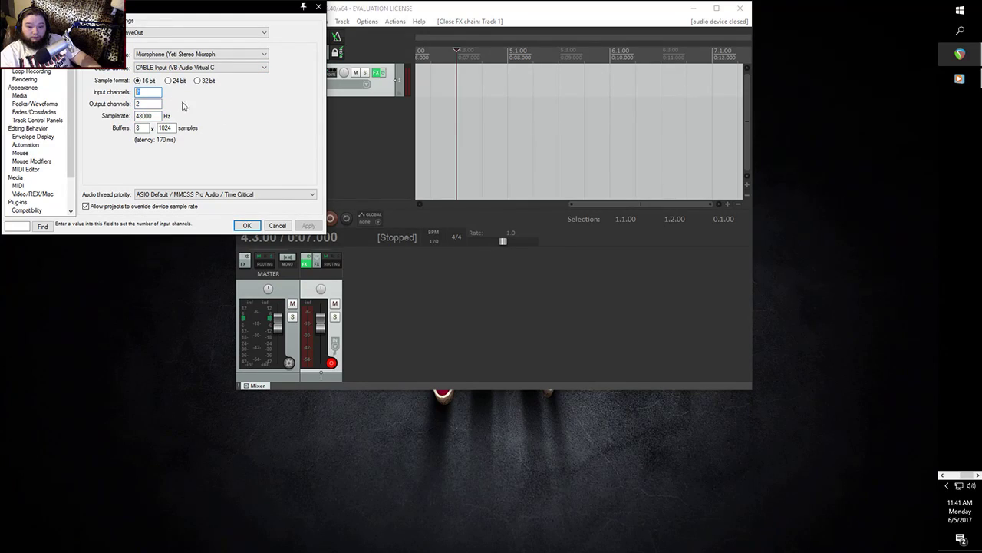
pyautogui.click(165, 32)
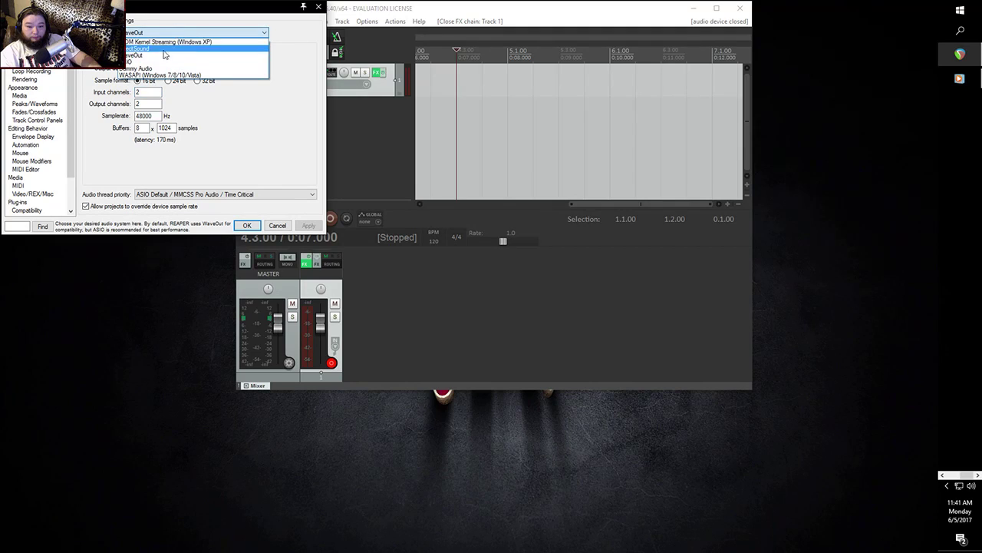
pyautogui.click(153, 55)
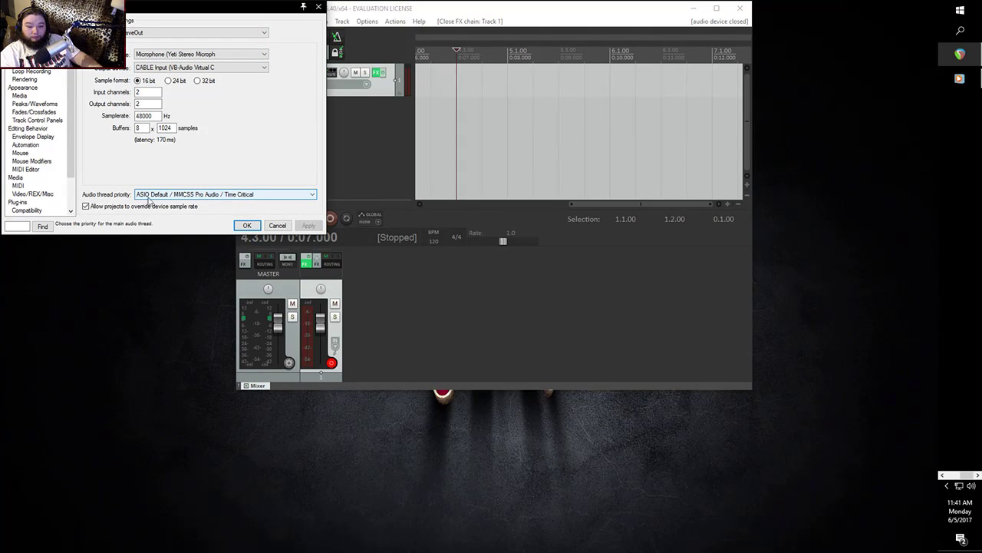
pyautogui.click(241, 225)
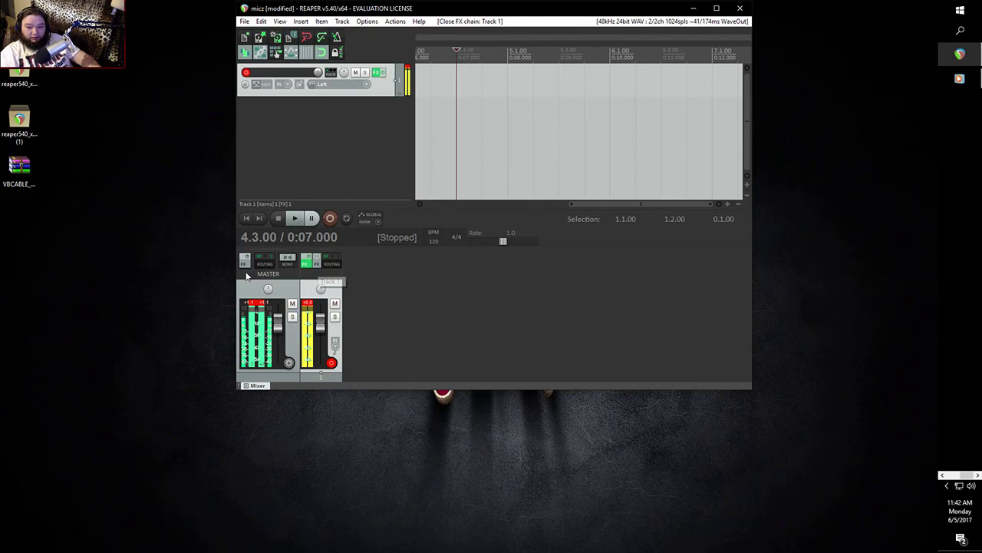
# - Open Track 1's FX chain and look at ReaFir in the Add FX list without adding it
pyautogui.rightClick(250, 124)
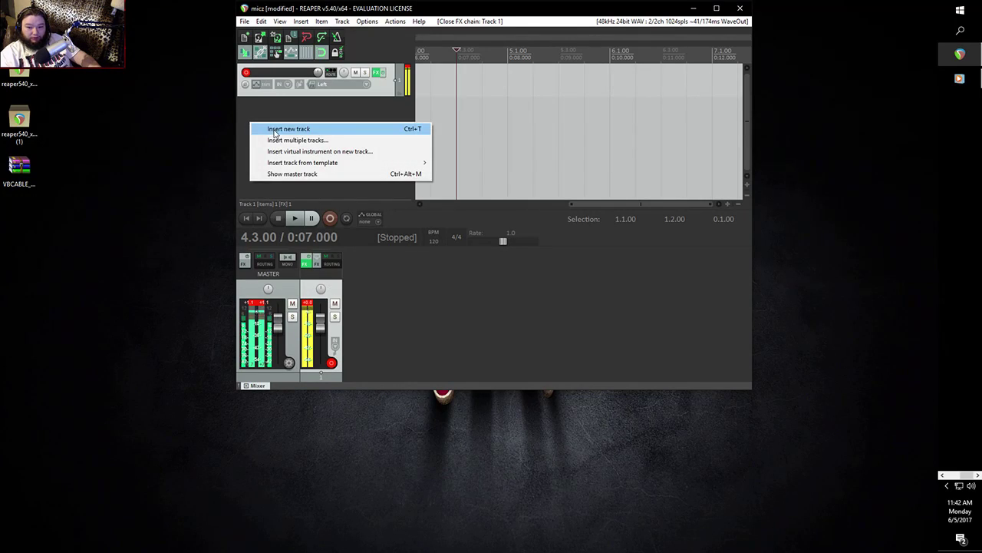
pyautogui.click(268, 118)
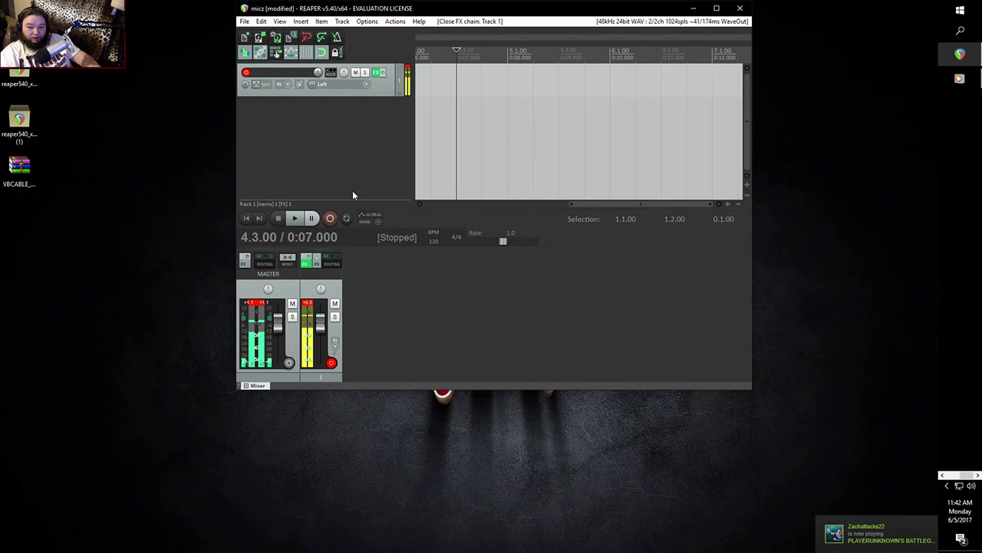
pyautogui.click(378, 73)
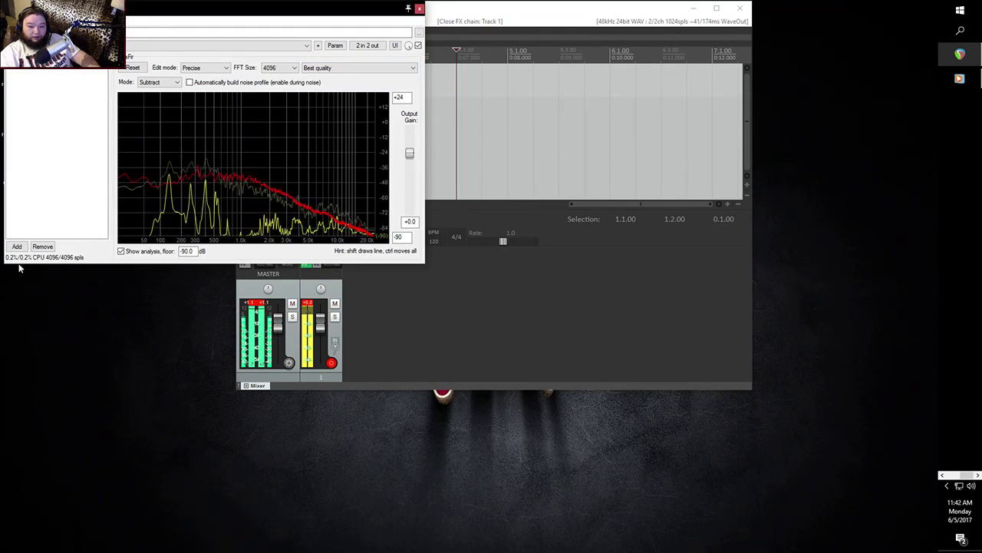
pyautogui.rightClick(36, 143)
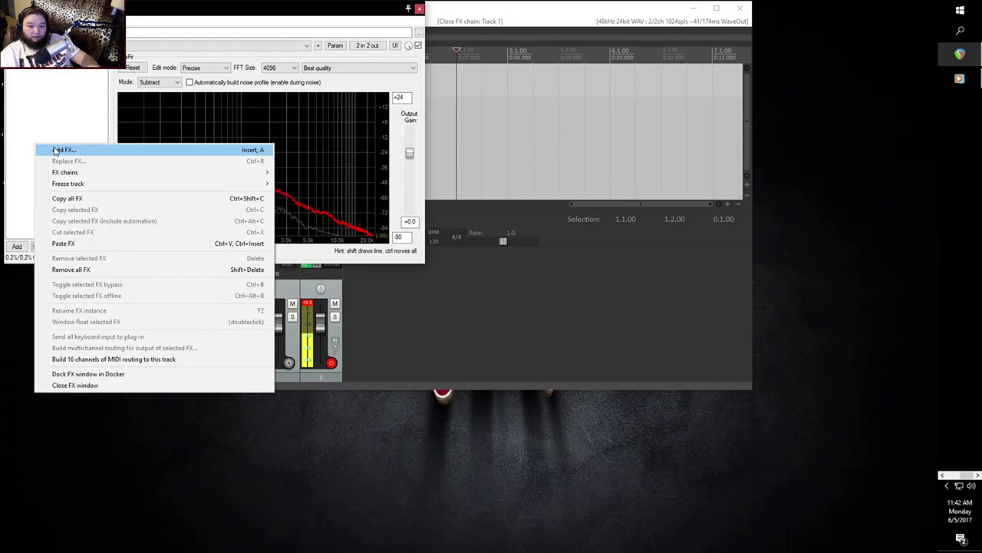
pyautogui.click(54, 149)
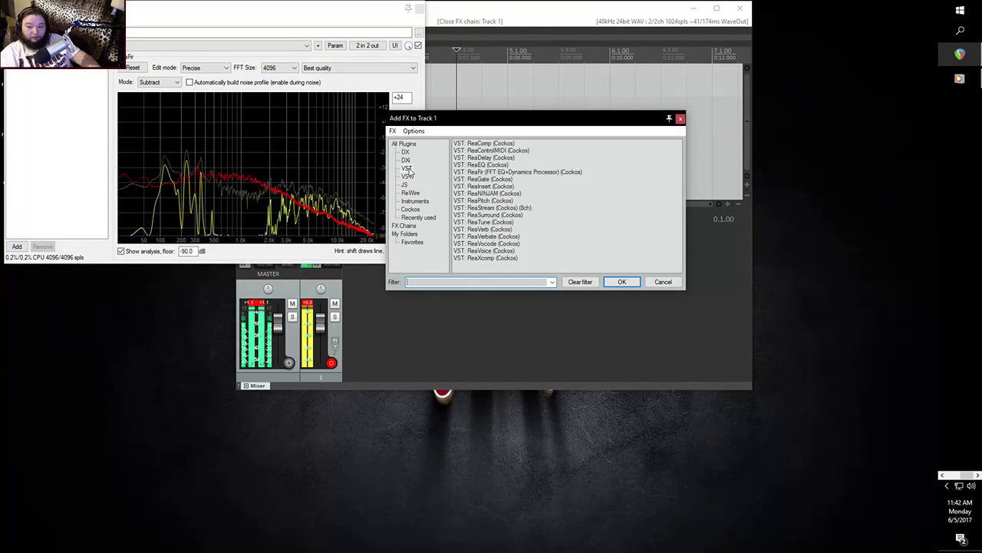
pyautogui.click(479, 172)
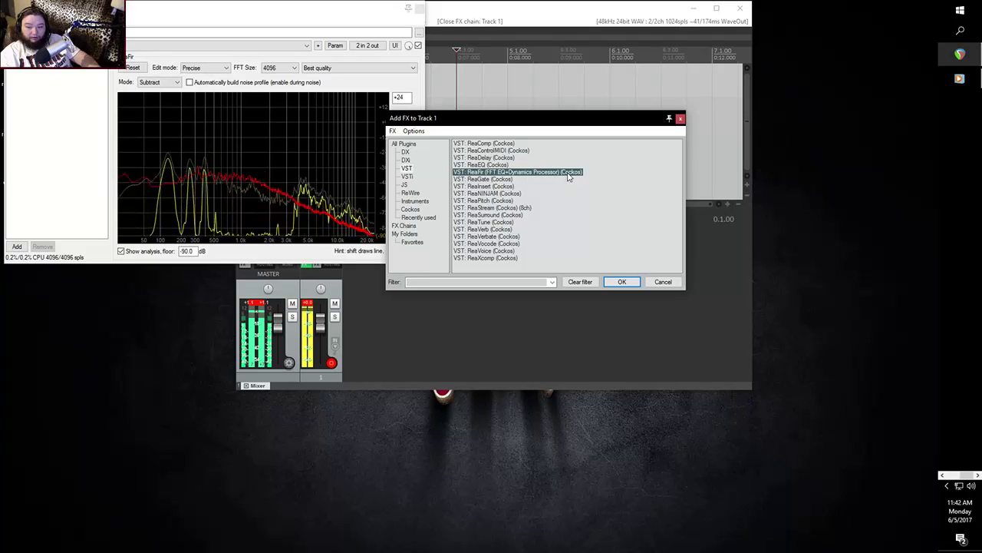
pyautogui.click(657, 282)
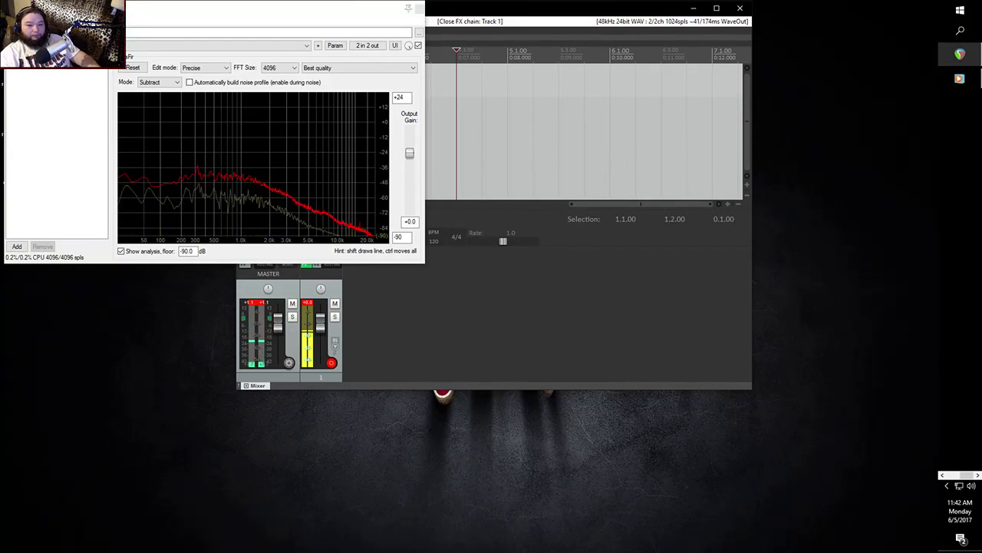
# - Remove all FX from Track 1's chain, then select ReaFir in the Add FX list
pyautogui.rightClick(45, 36)
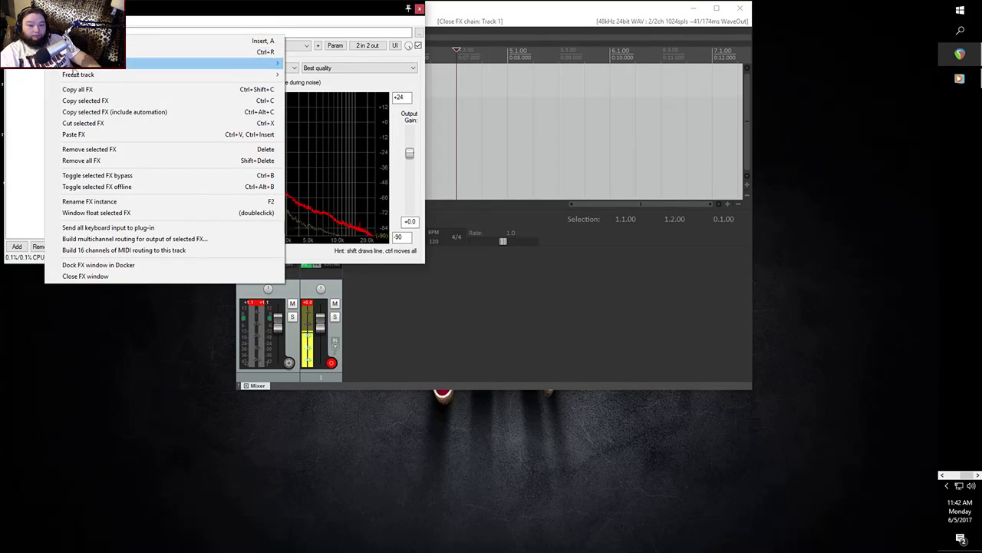
pyautogui.click(92, 162)
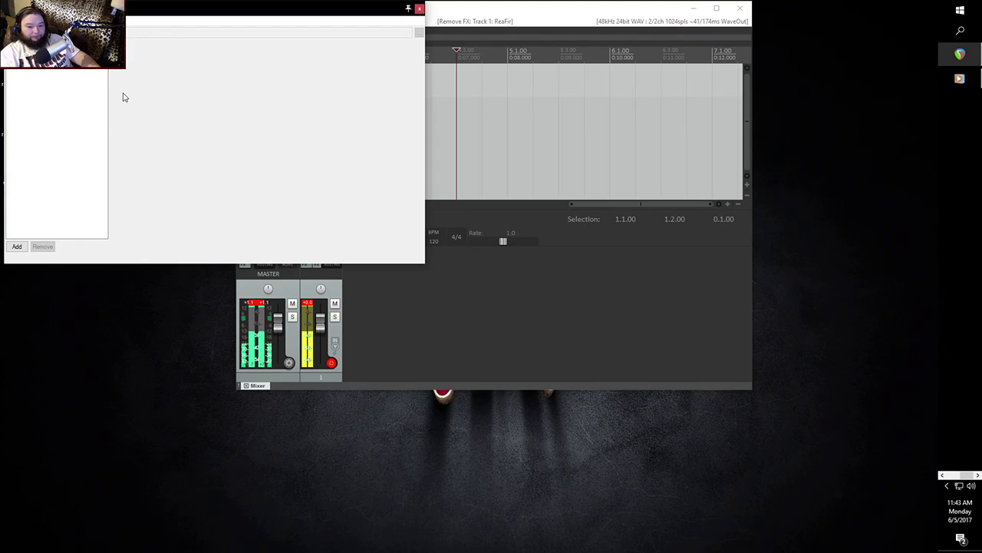
pyautogui.click(17, 246)
pyautogui.click(498, 174)
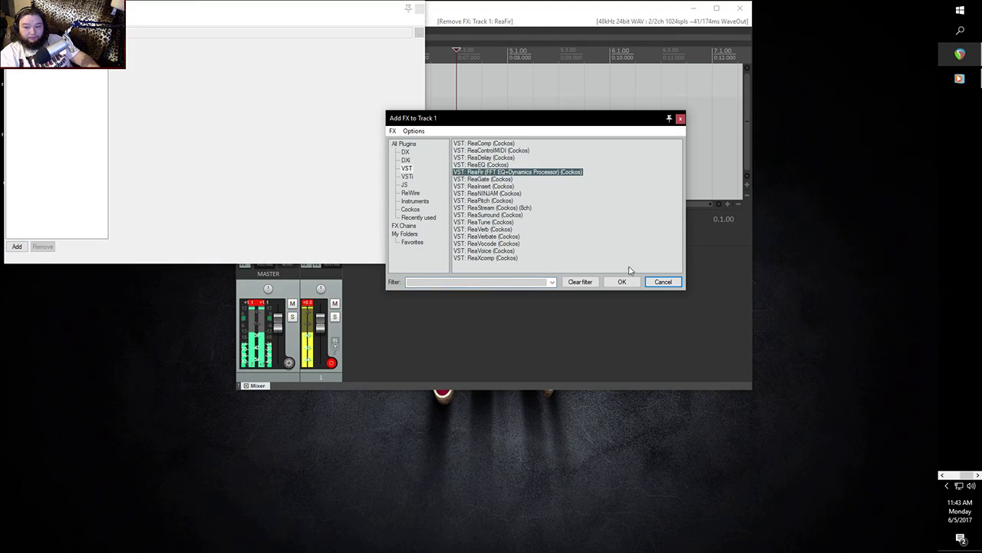
# - Add VST: ReaFir (FFT EQ+Dynamics Processor) to Track 1, leaving Mode on Subtract
pyautogui.click(636, 283)
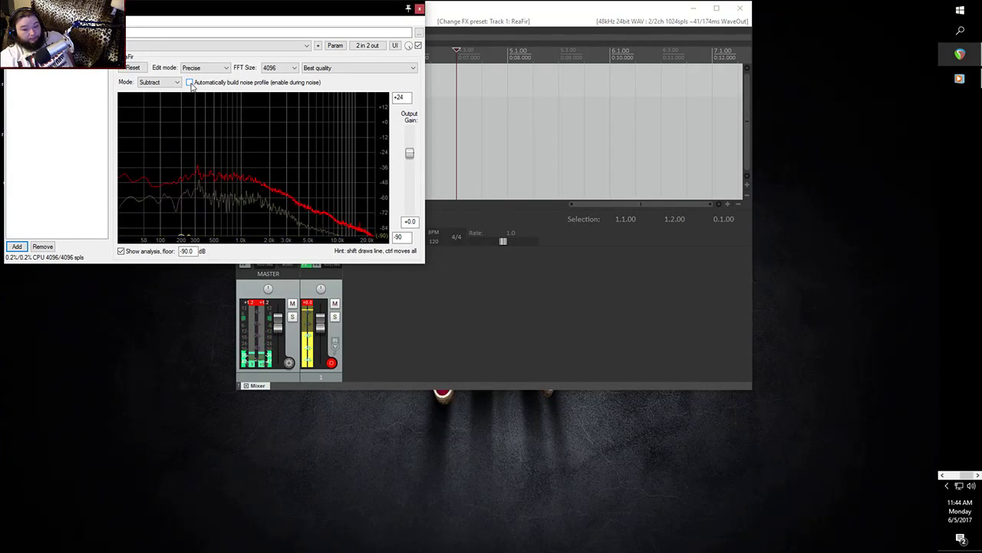
# - Turn 'Automatically build noise profile' on during silence, then off to keep the profile
pyautogui.click(189, 82)
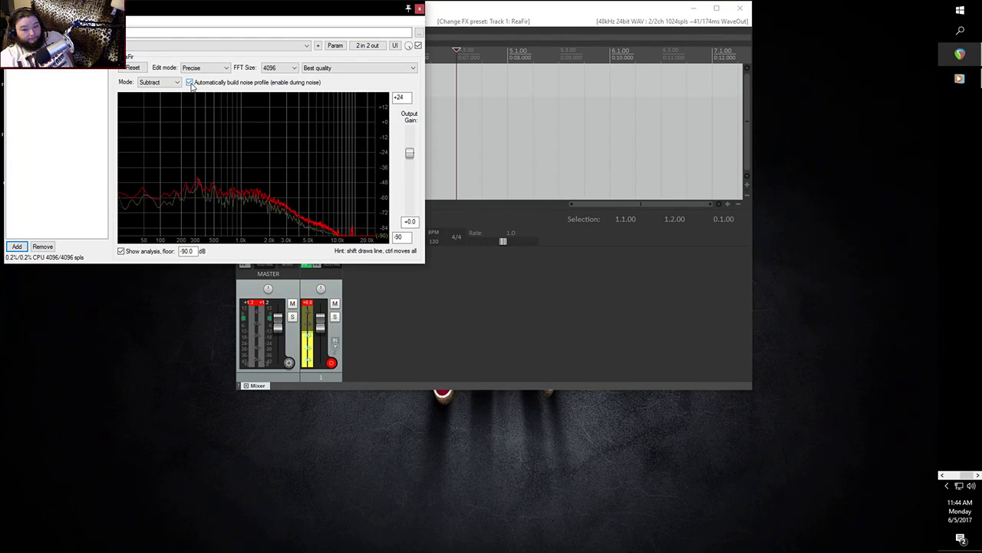
pyautogui.click(190, 82)
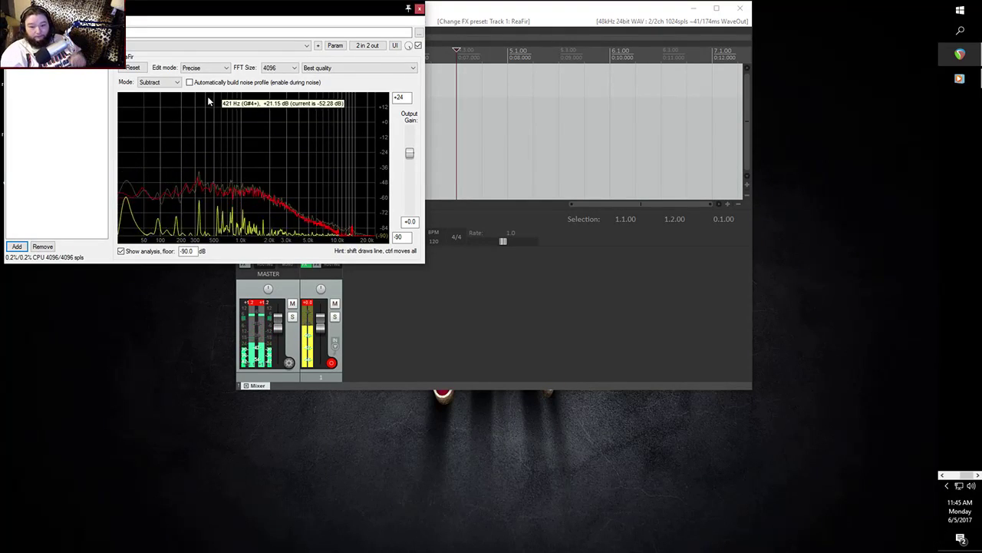
# - Turn 'Automatically build noise profile' back on to relearn the background noise
pyautogui.click(189, 83)
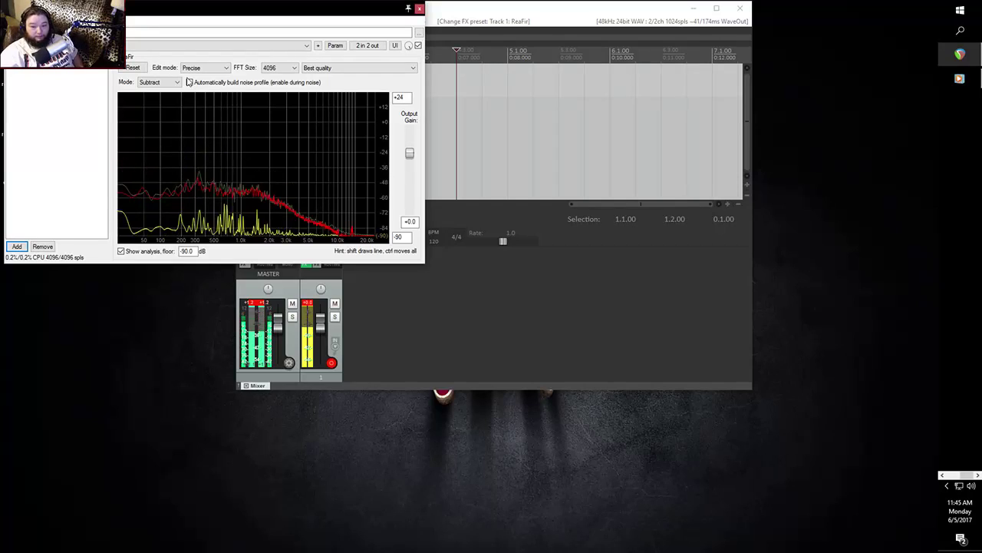